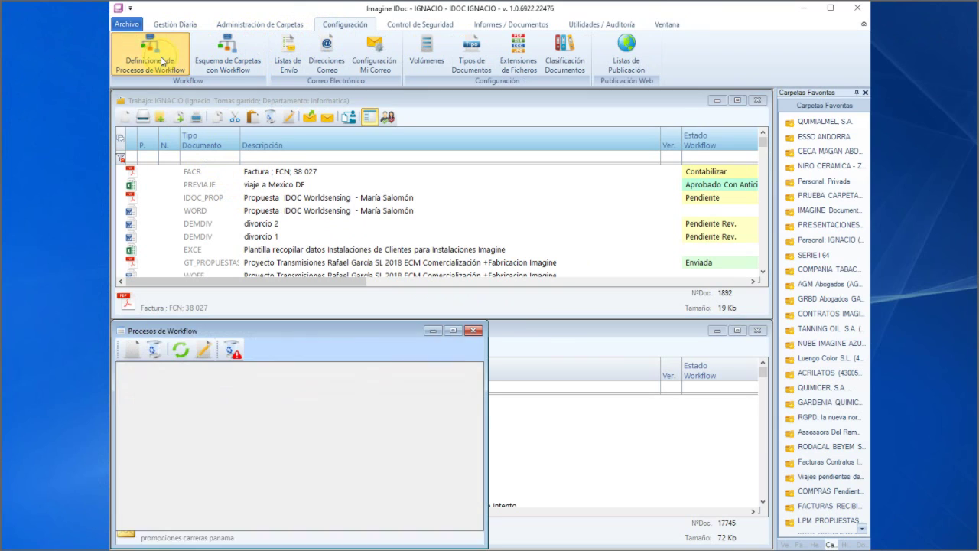
Open the Facturas Recibidas (1) Autorizarr workflow definition and review the actions, destination folders and states in its scheme
click(238, 456)
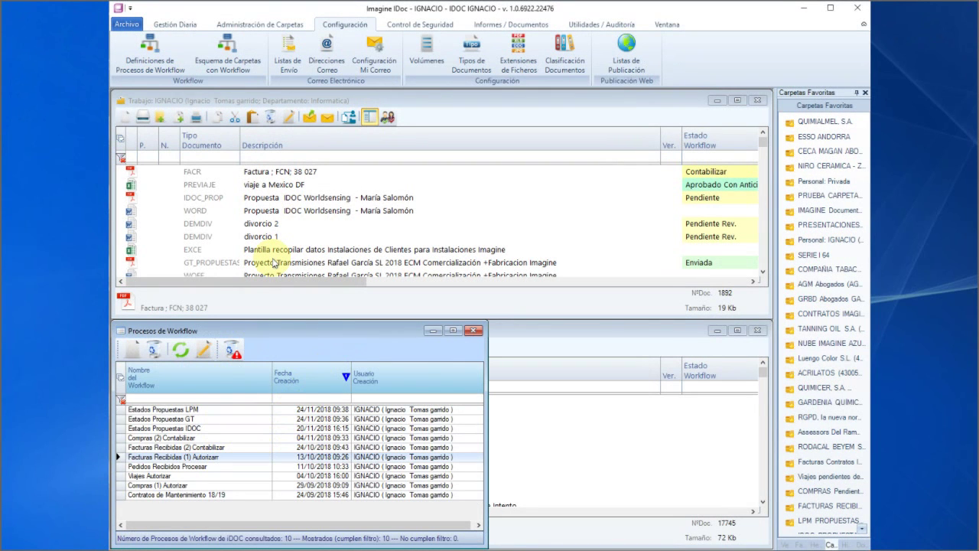
double_click(226, 458)
key(ctrl+Tab)
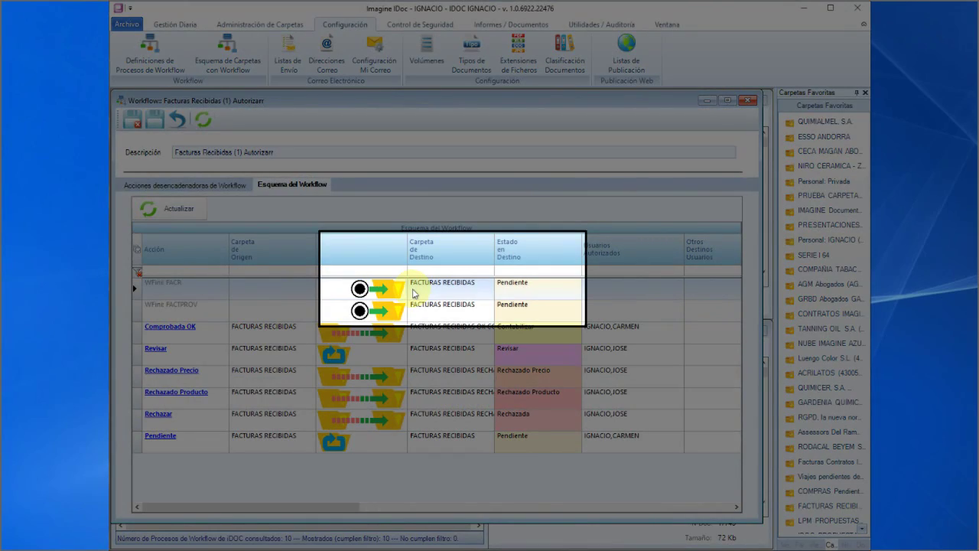
click(423, 301)
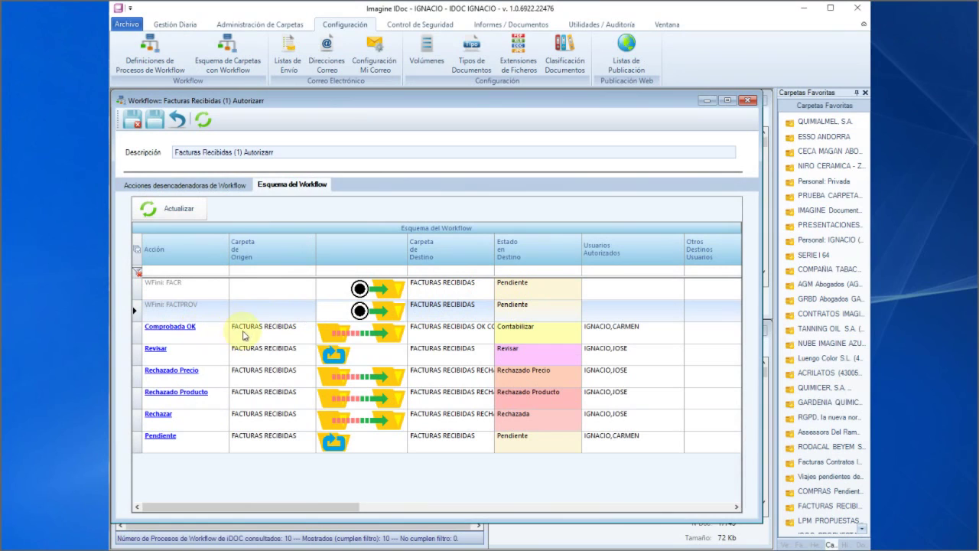
click(467, 338)
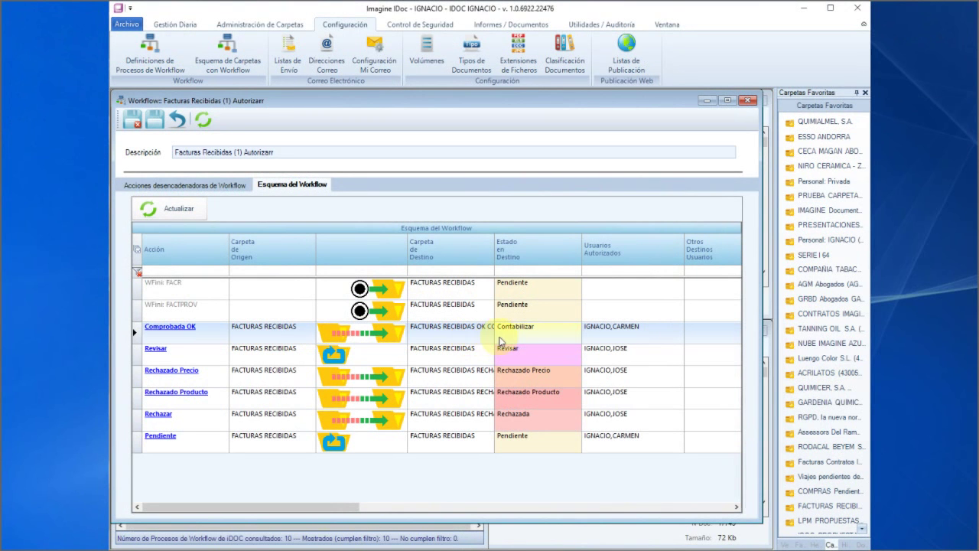
key(Down)
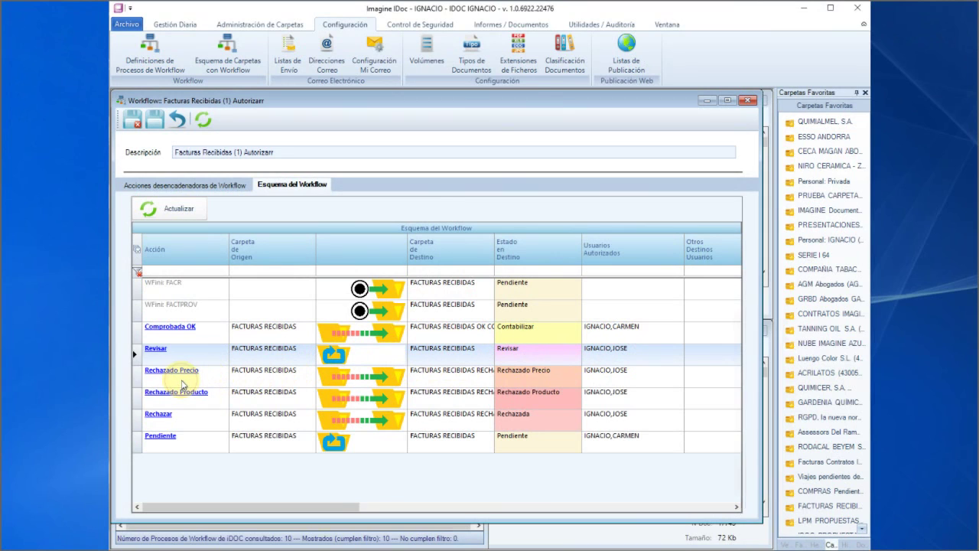
click(171, 438)
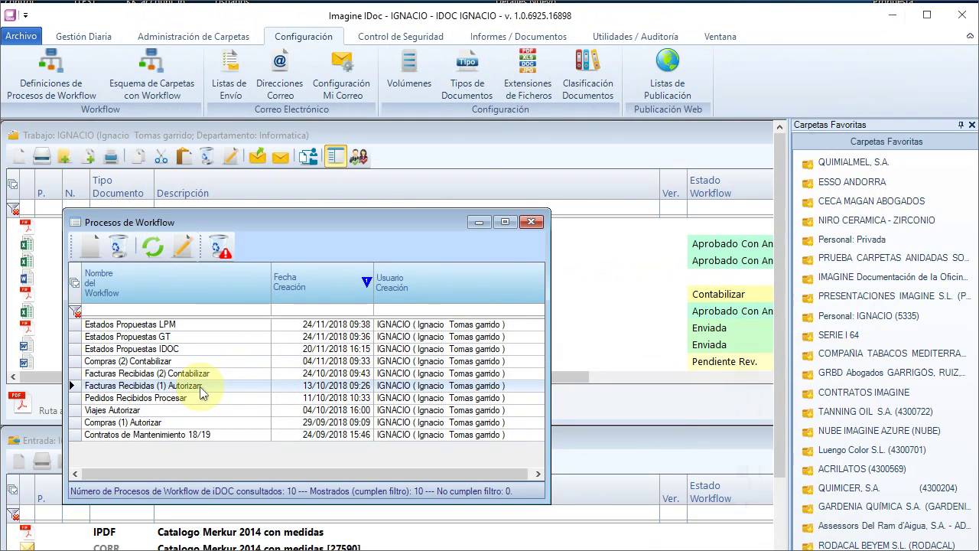
Open the Facturas Recibidas (2) Contabilizar workflow definition and examine the action in its scheme
key(Up)
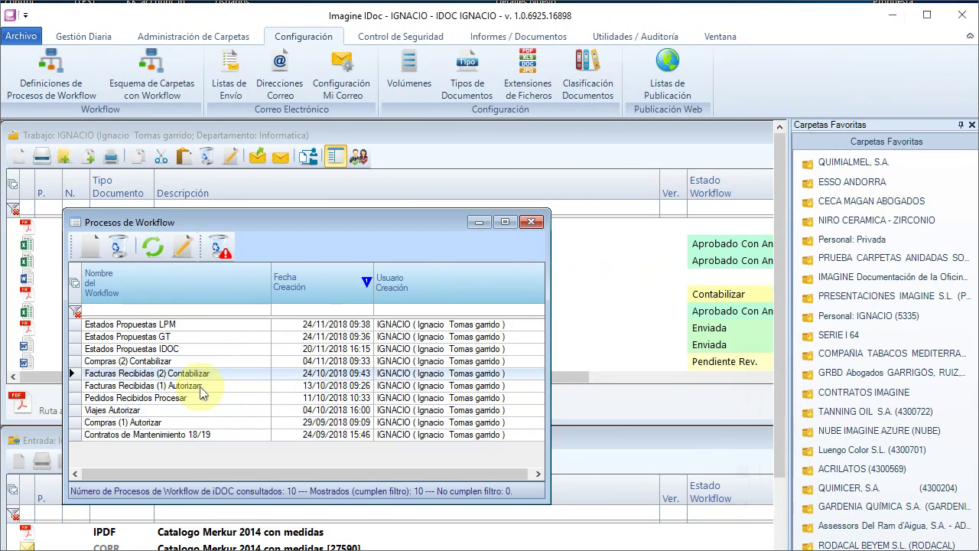
key(Return)
click(224, 249)
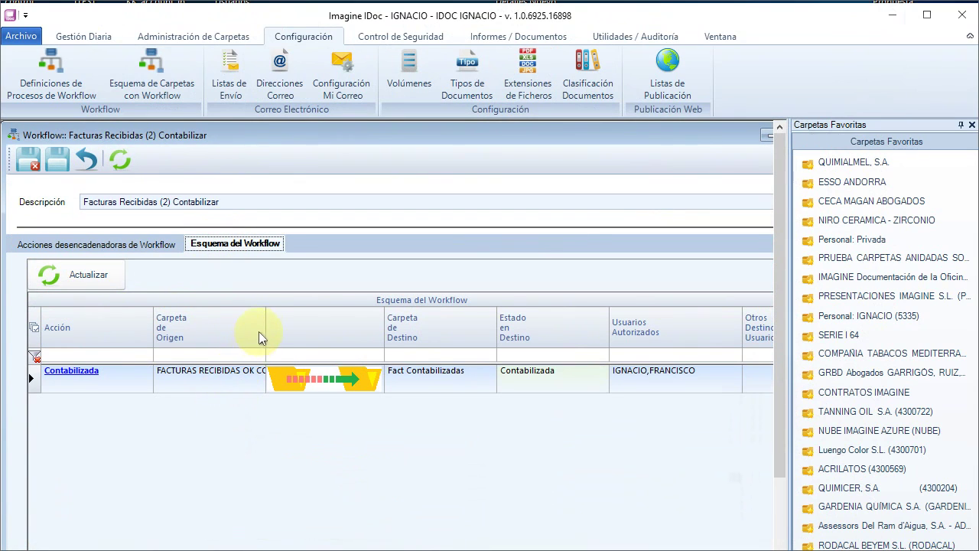
drag(265, 327, 295, 327)
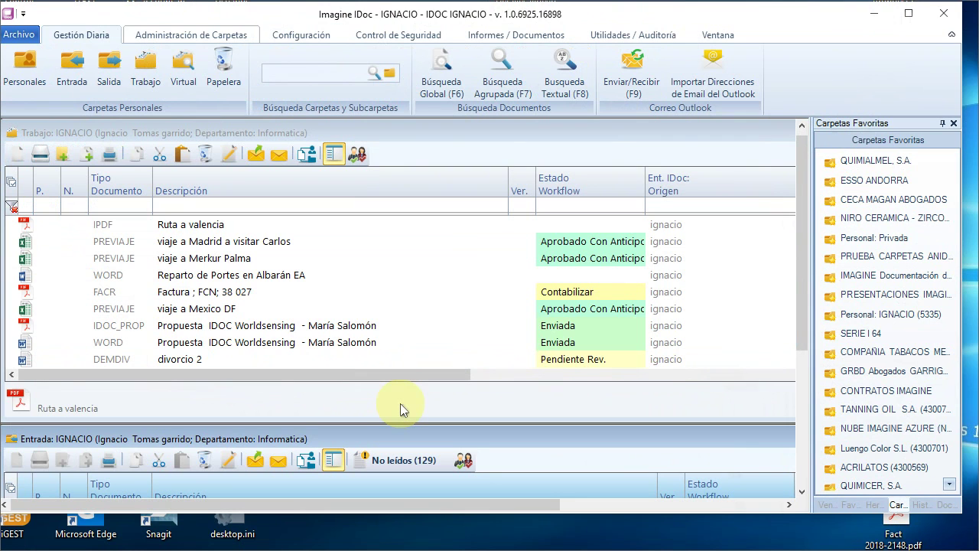
Add Fact 2018-2148.pdf from the desktop to the Trabajo folder as a FACTPROV document
click(400, 403)
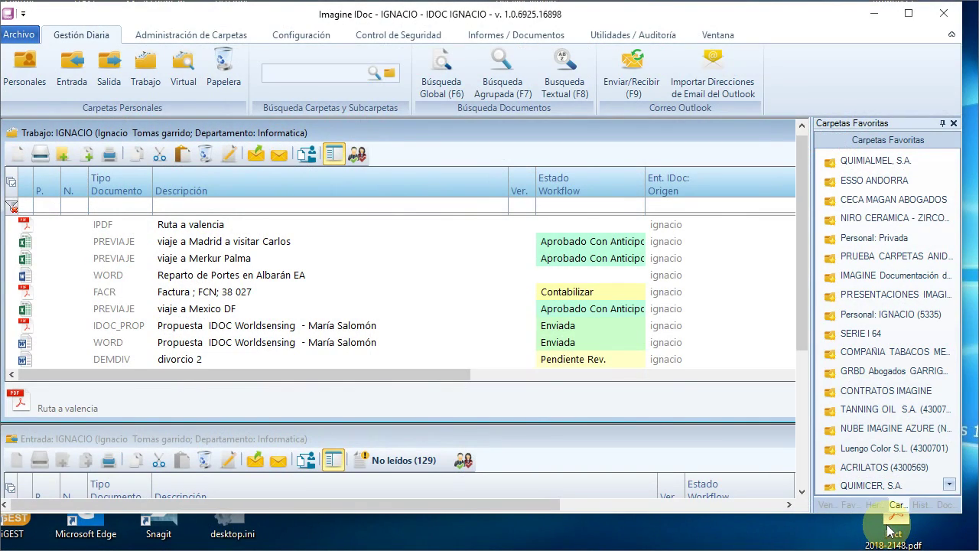
double_click(889, 530)
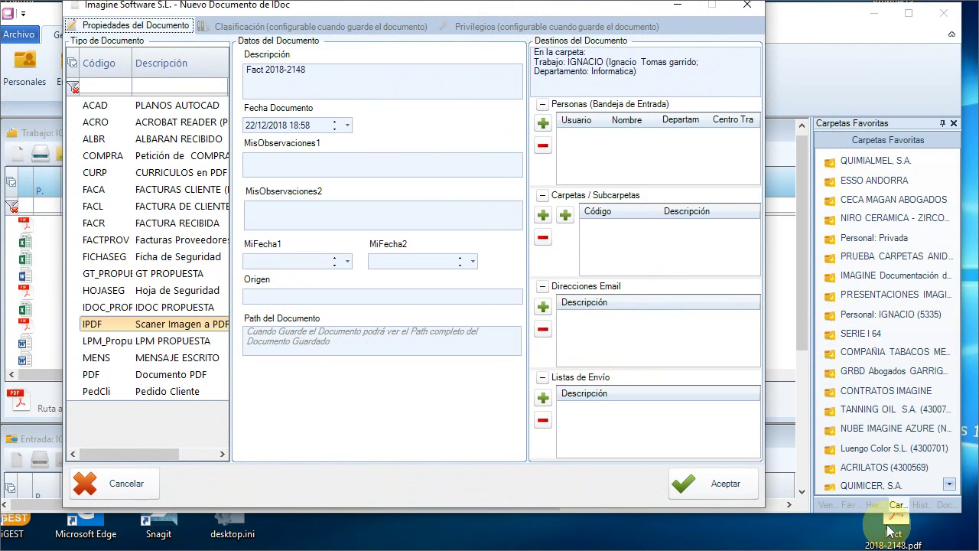
click(674, 486)
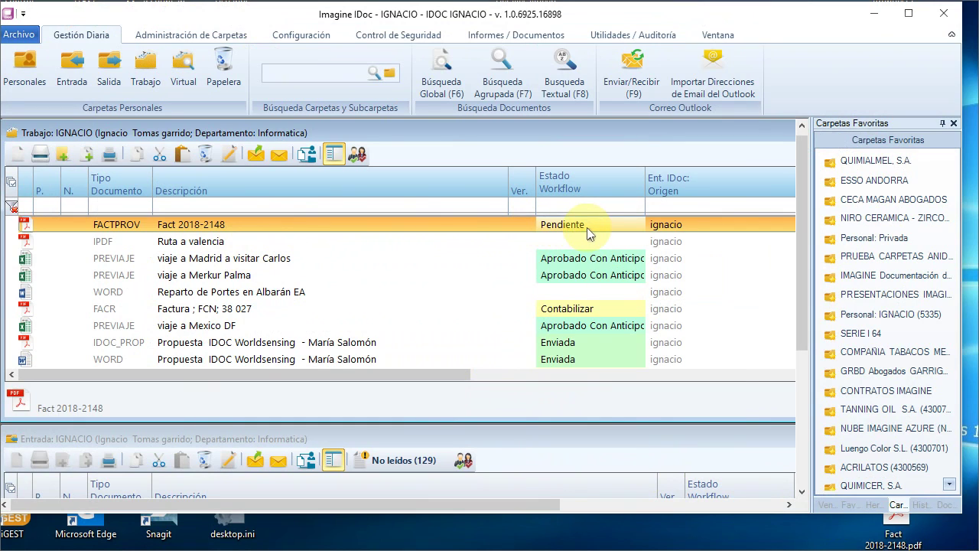
Look up which folders contain Fact 2018-2148 and open its entry in the FACTURAS RECIBIDAS folder
click(309, 156)
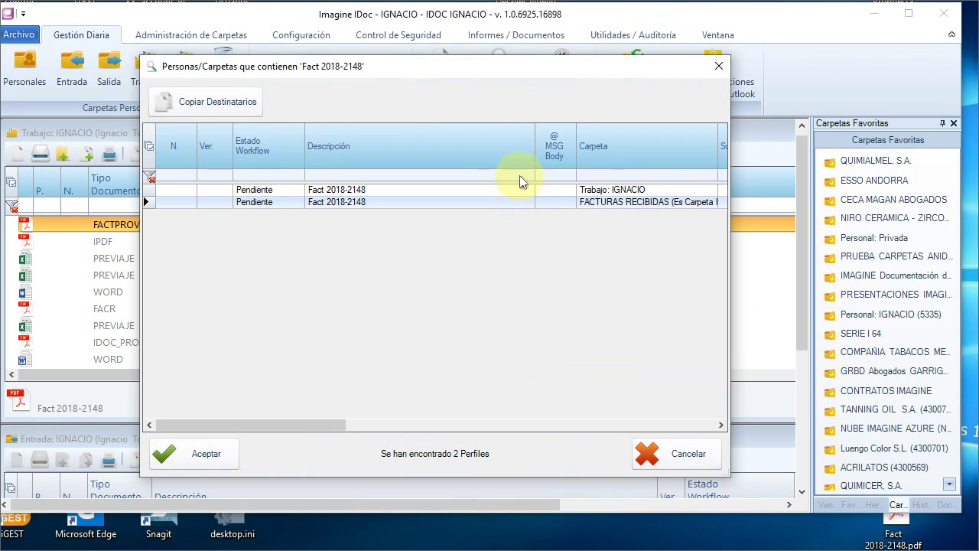
drag(533, 145, 423, 145)
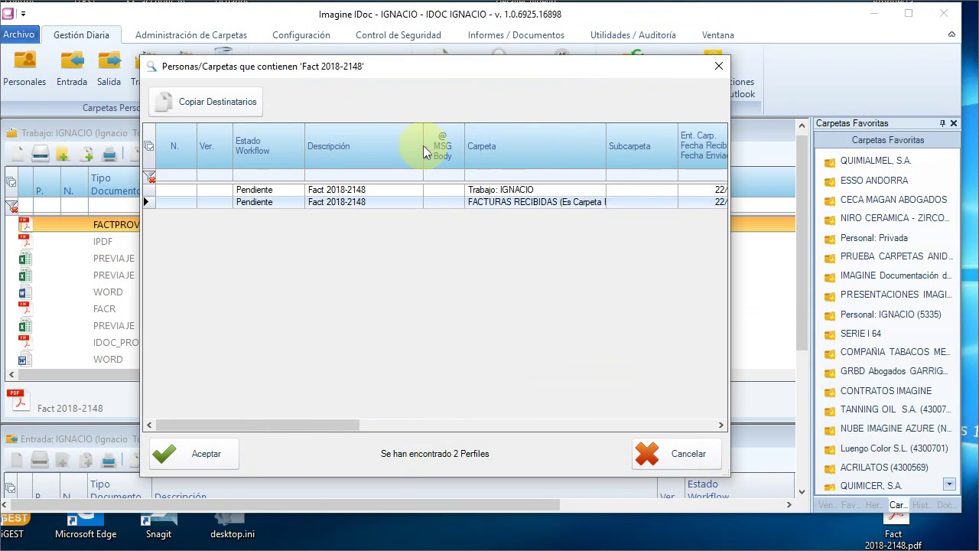
double_click(314, 202)
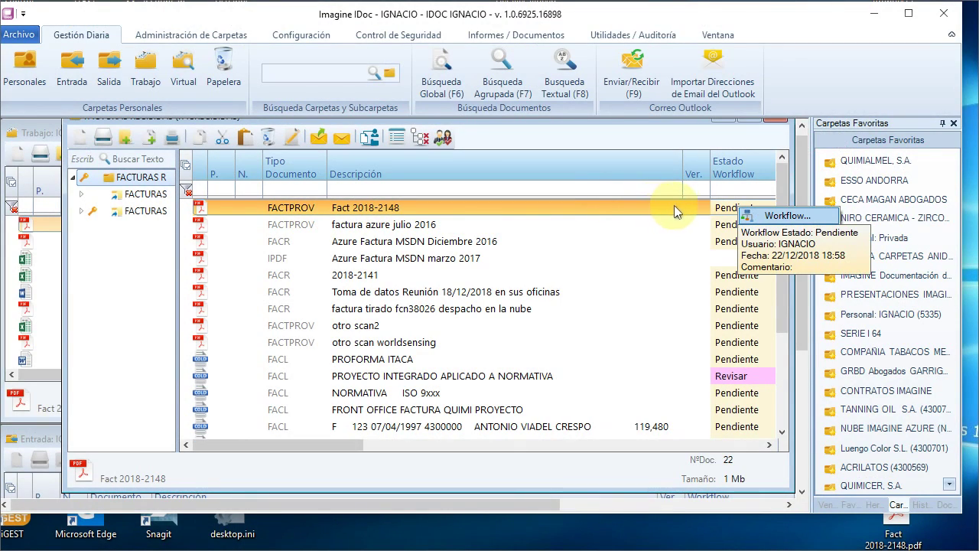
Launch the Comprobada OK workflow action on Fact 2018-2148 in the FACTURAS RECIBIDAS folder
click(730, 213)
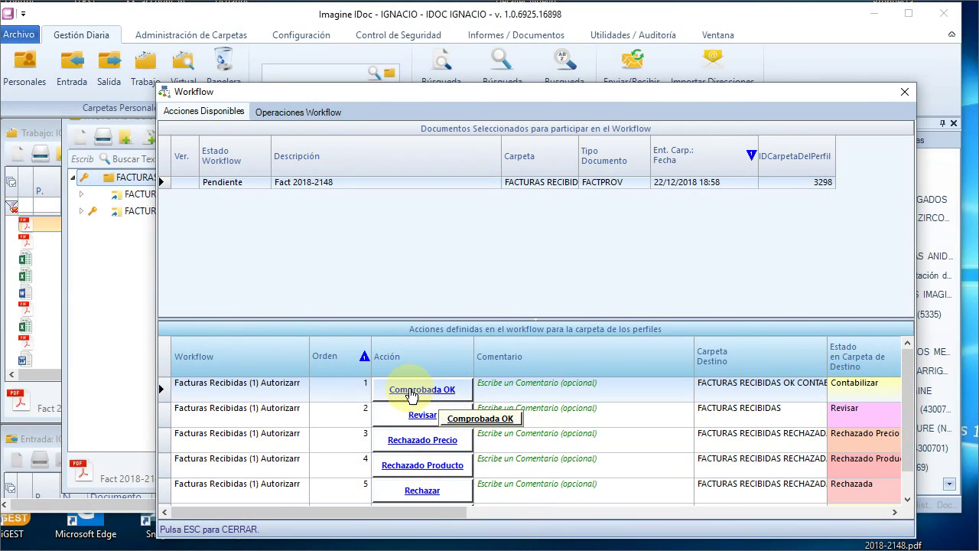
click(411, 391)
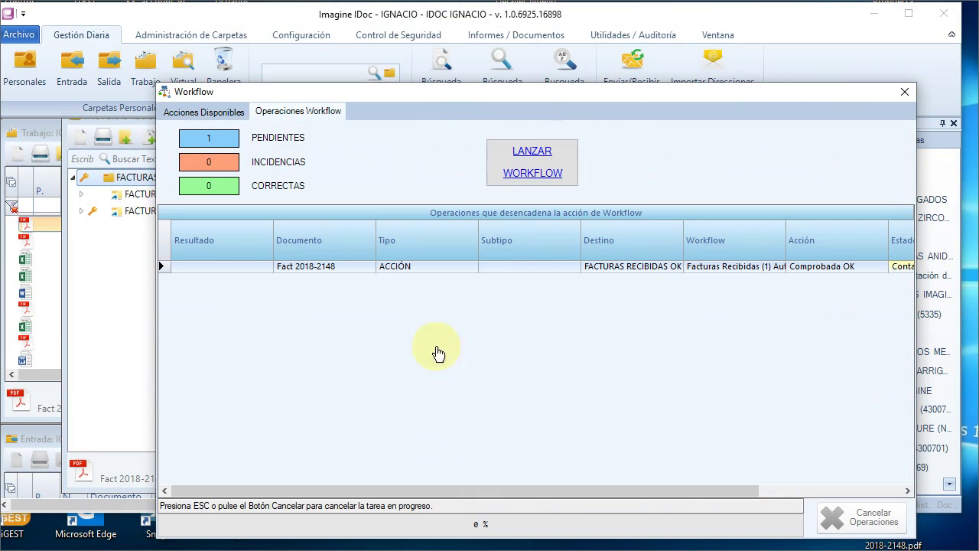
click(557, 174)
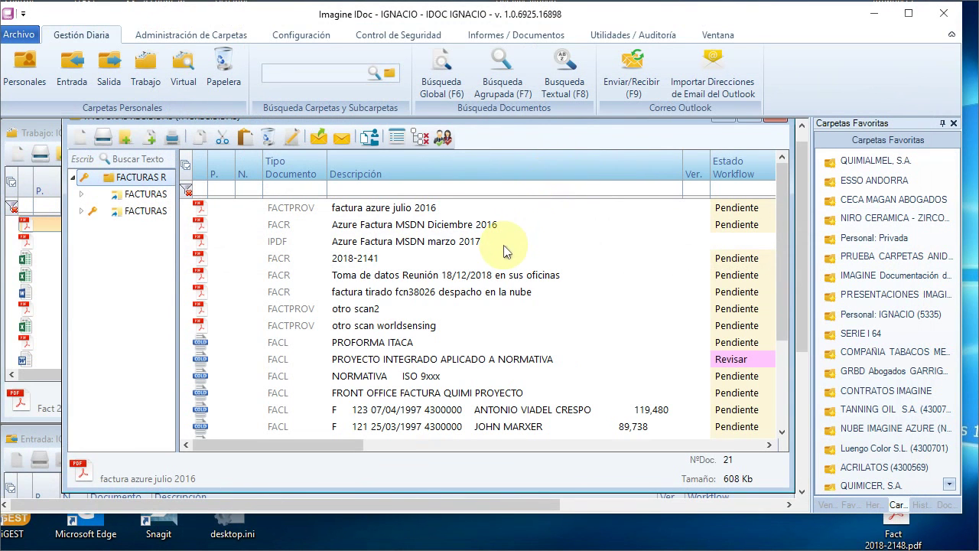
Check the workflow state of Fact 2018-2148 in the FACTURAS RECIBIDAS OK CONTABILIZAR subfolder and in the Trabajo folder
click(153, 196)
click(371, 209)
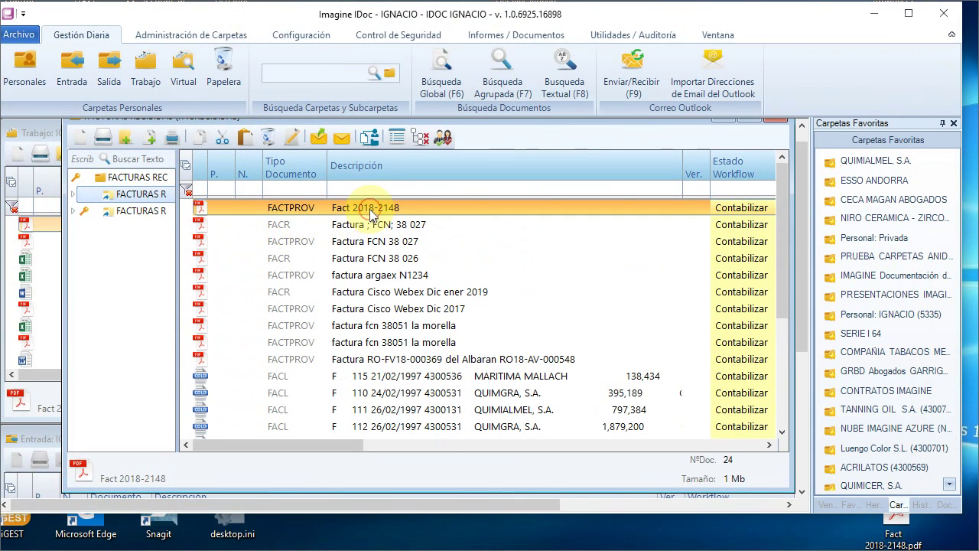
mouse_move(749, 217)
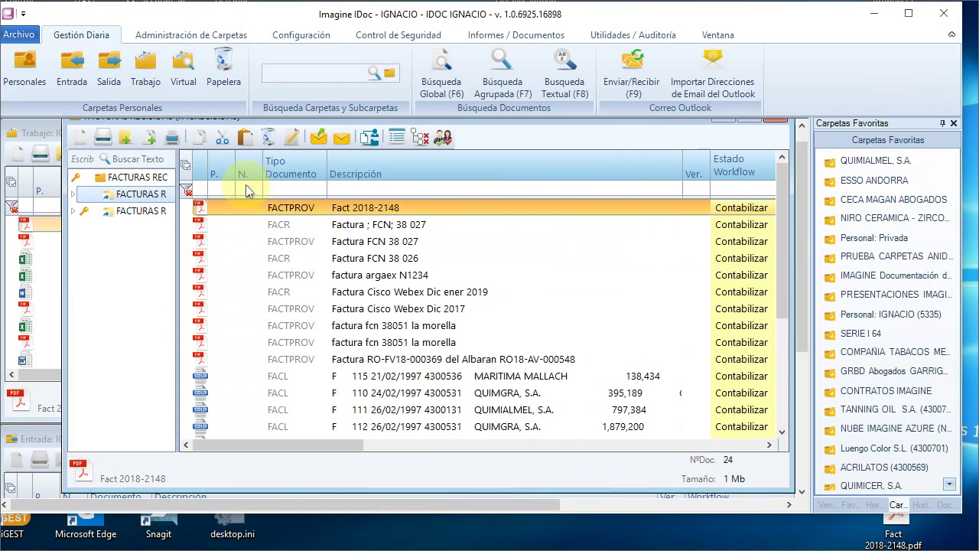
click(45, 133)
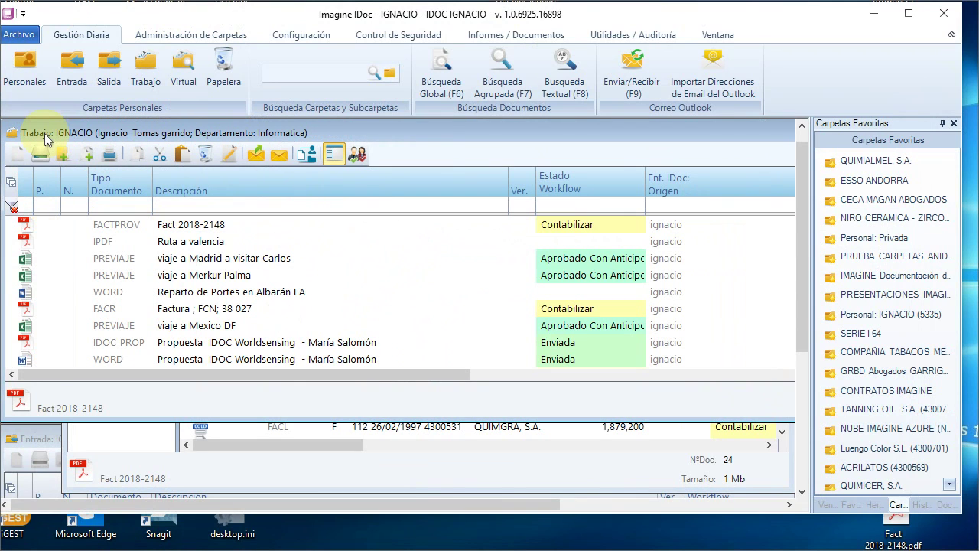
click(293, 227)
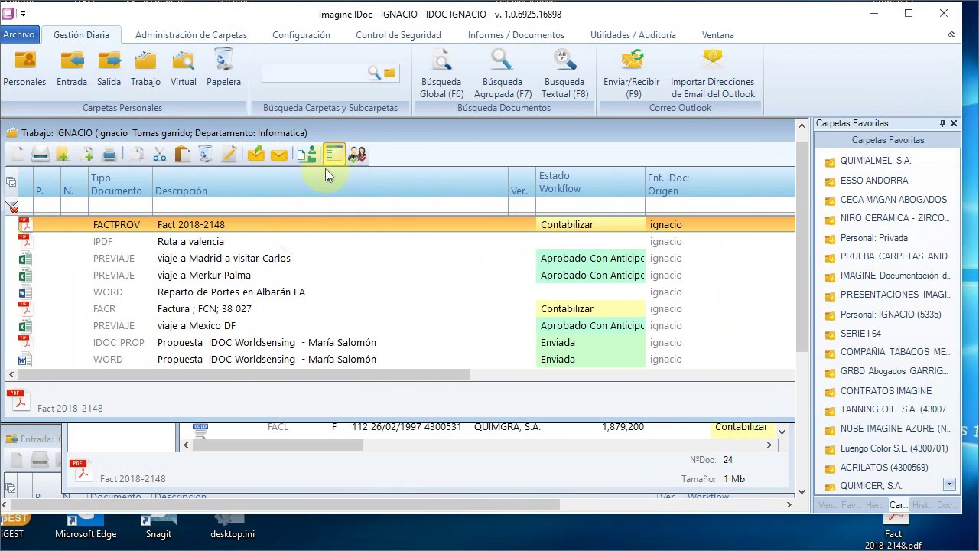
Launch the Contabilizada workflow action on Fact 2018-2148 in FACTURAS RECIBIDAS OK CONTABILIZAR and check its state in the Trabajo folder
click(304, 440)
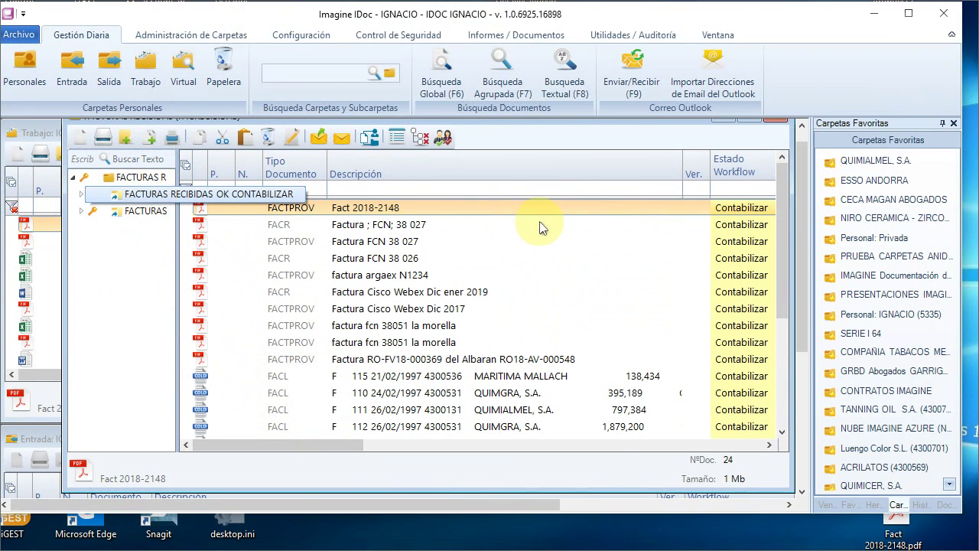
click(749, 208)
right_click(748, 207)
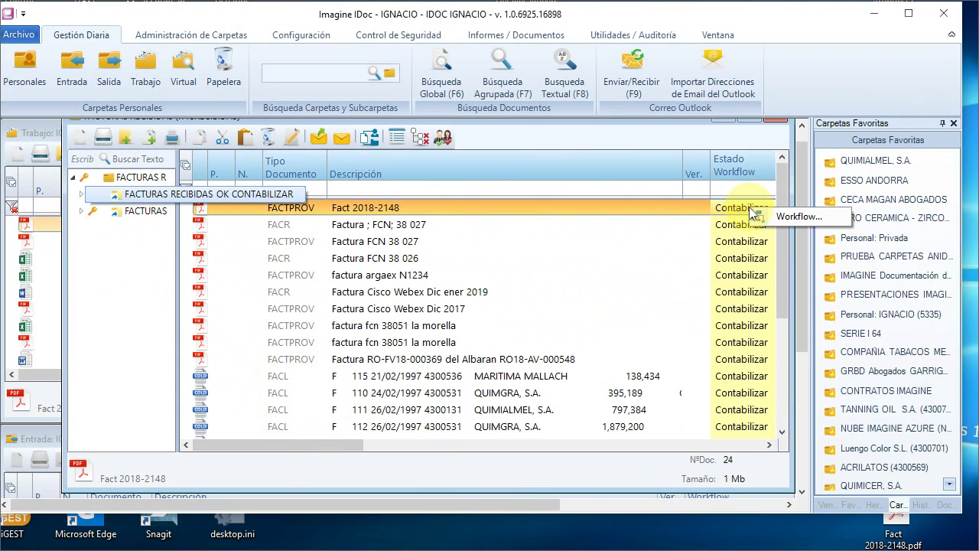
click(788, 217)
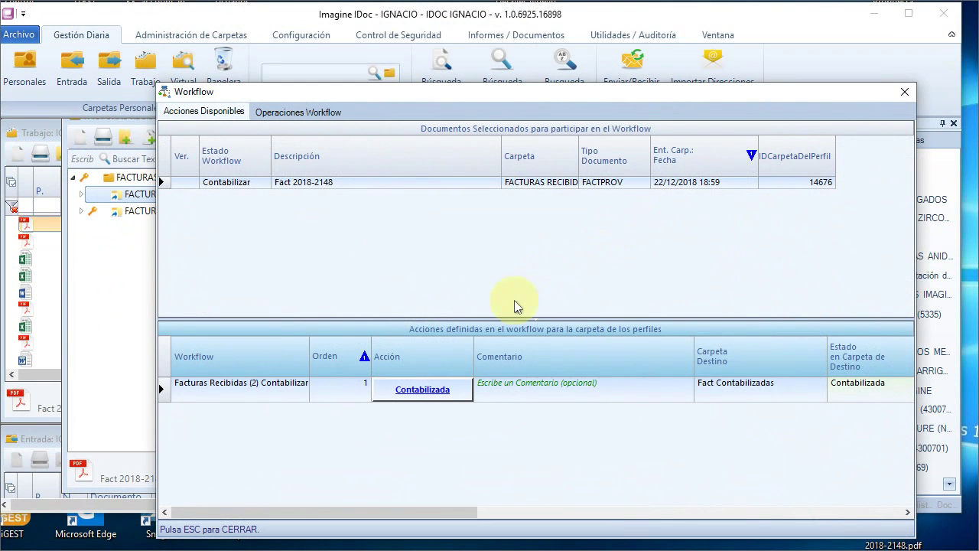
click(440, 389)
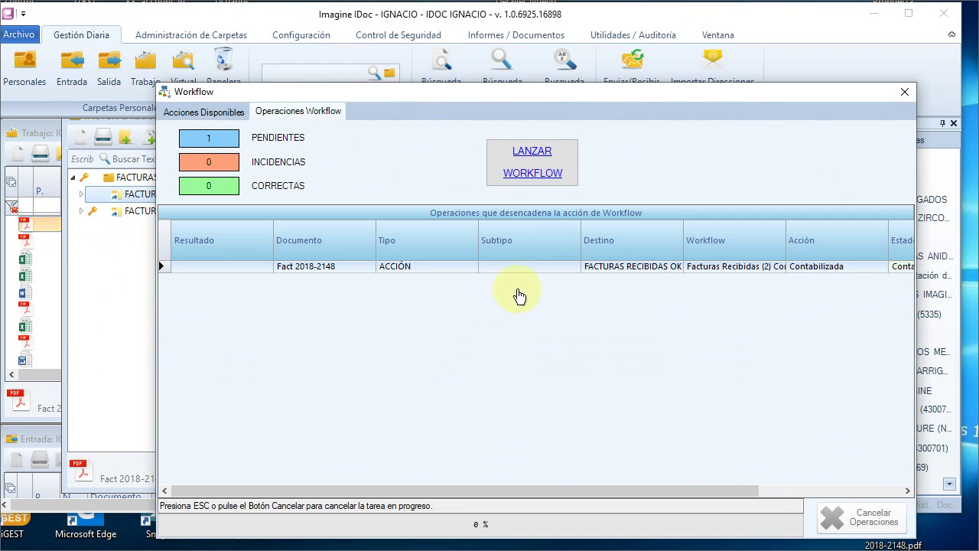
click(540, 170)
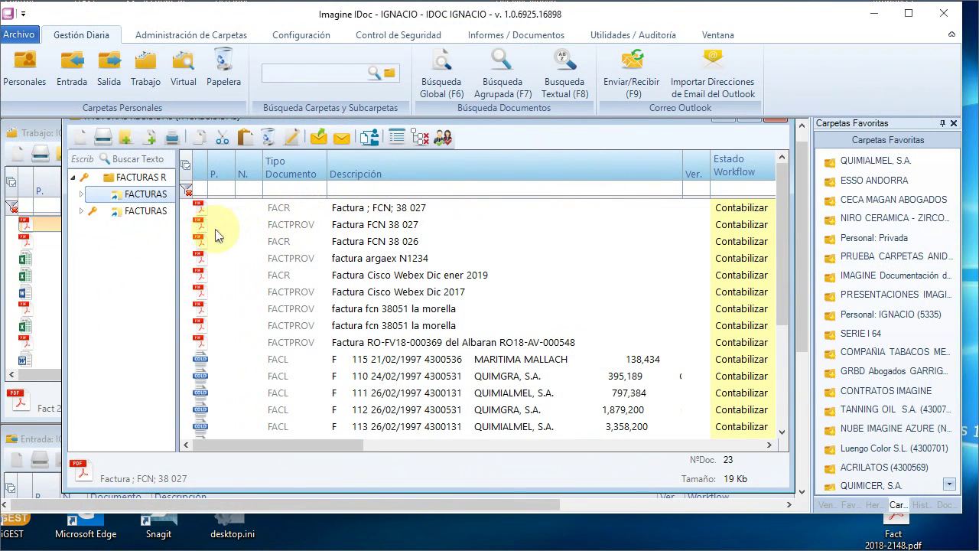
click(46, 133)
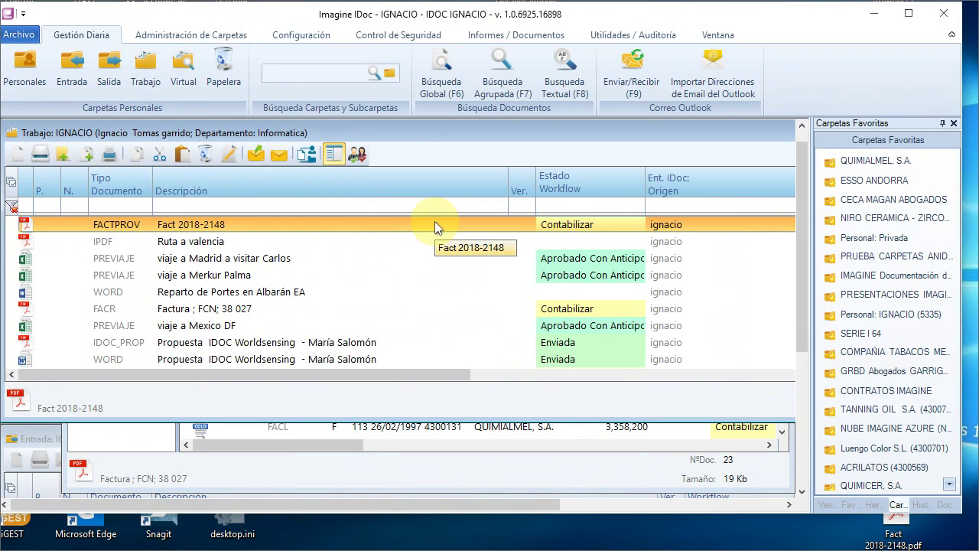
click(563, 229)
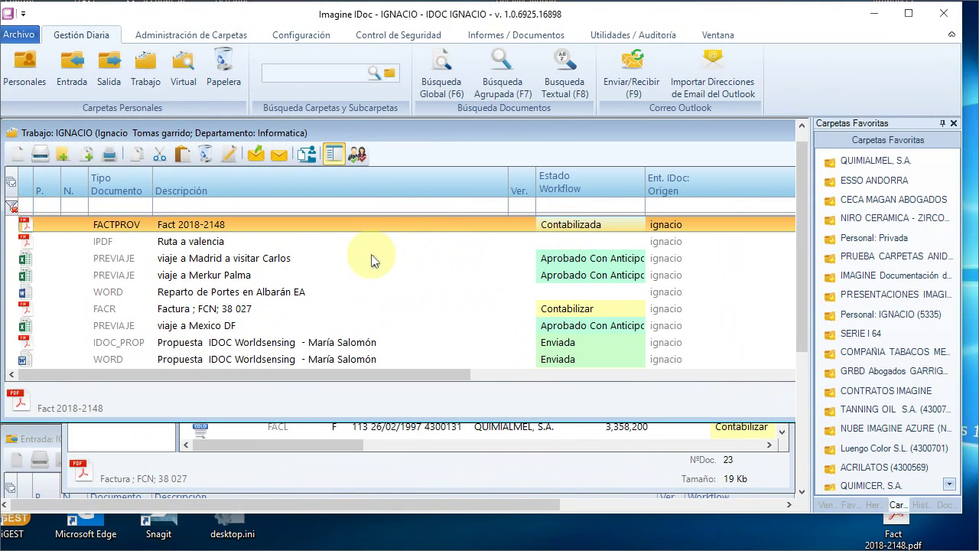